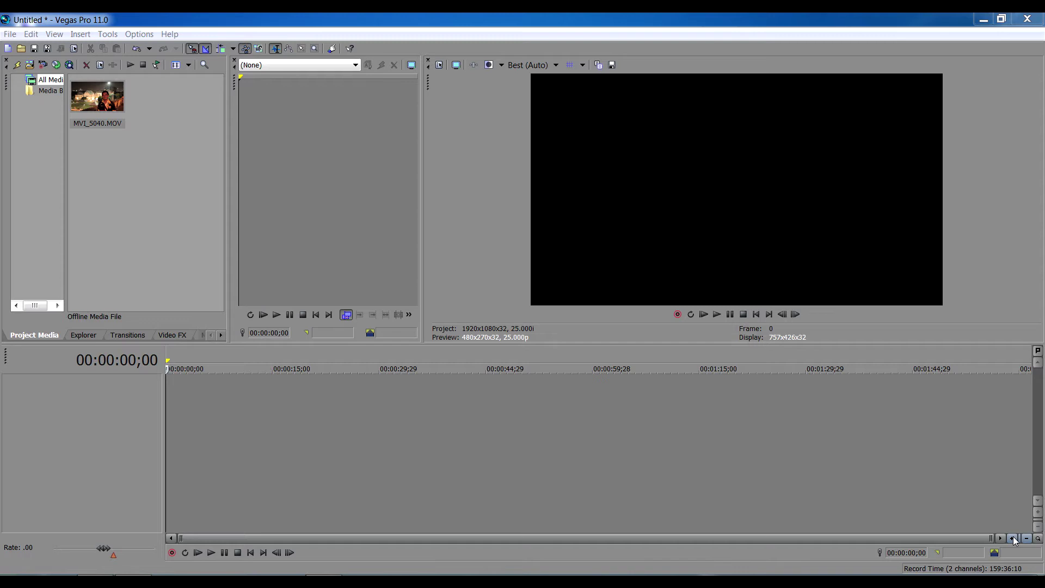
- Place MVI_5040.MOV at the start of the empty timeline and delete its audio track
drag(97, 96, 175, 404)
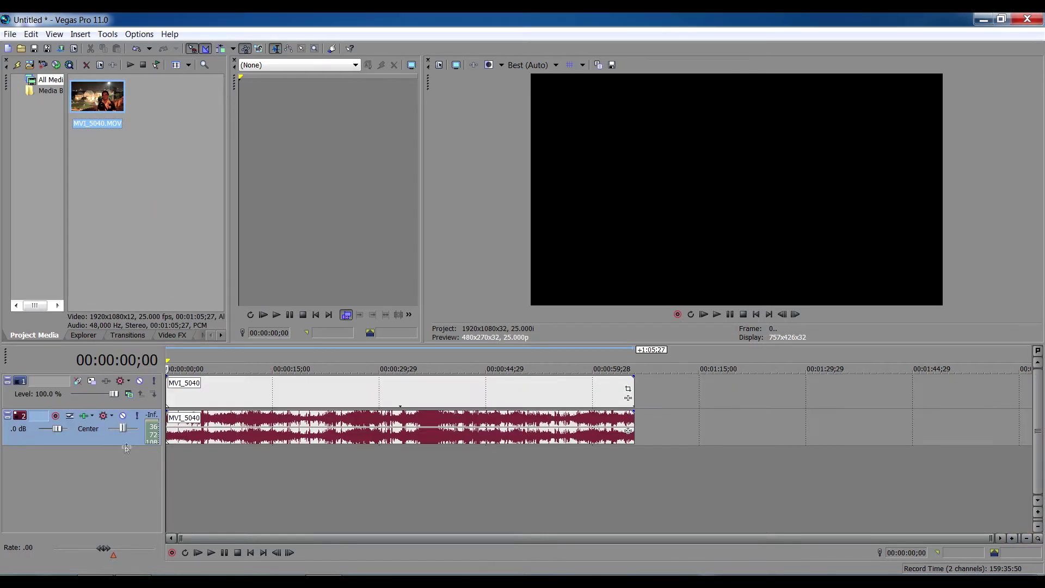
right_click(122, 439)
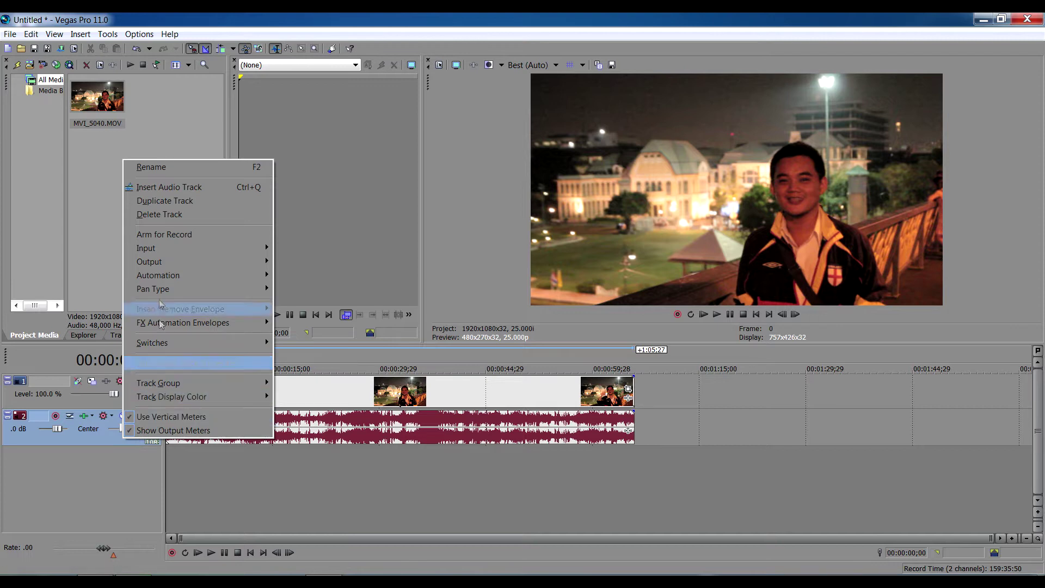
click(159, 214)
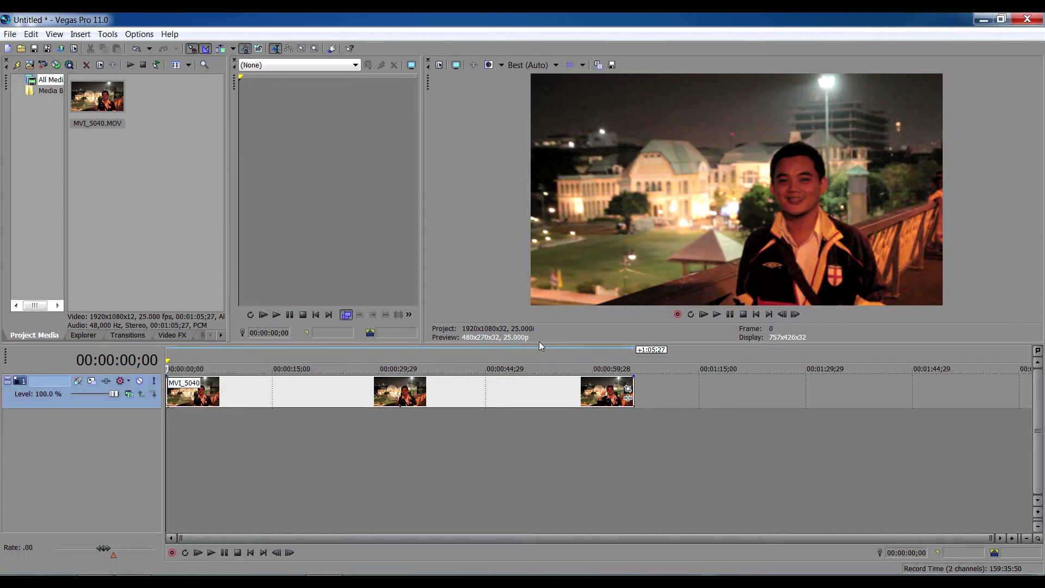
- Enlarge the video preview by shrinking the timeline area and the neighbouring trimmer window
drag(537, 344, 510, 461)
drag(227, 377, 148, 376)
drag(423, 334, 190, 334)
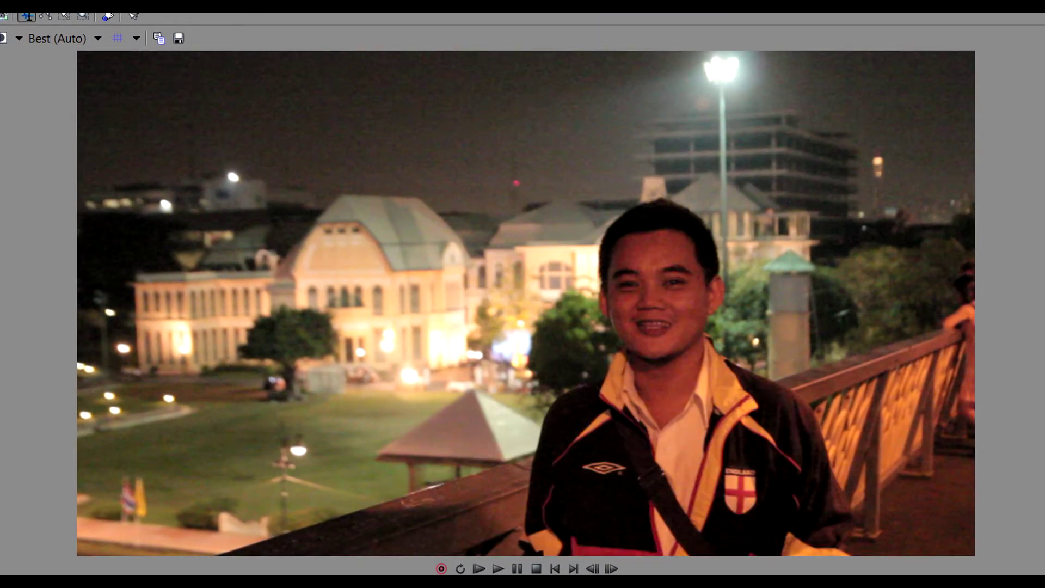
- Play back part of the footage in the enlarged preview and stop it
right_click(0, 142)
click(28, 409)
key(space)
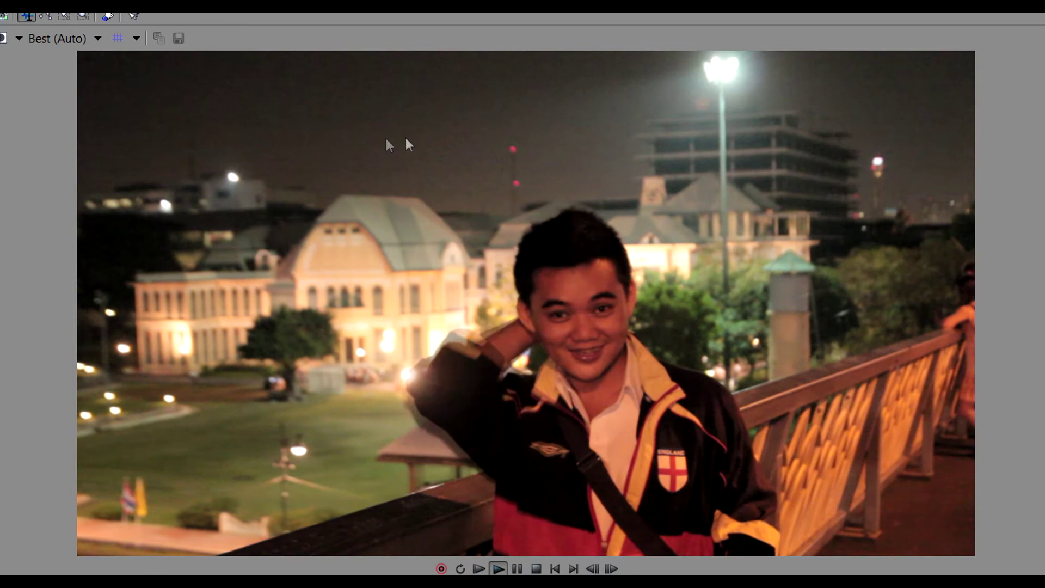
key(space)
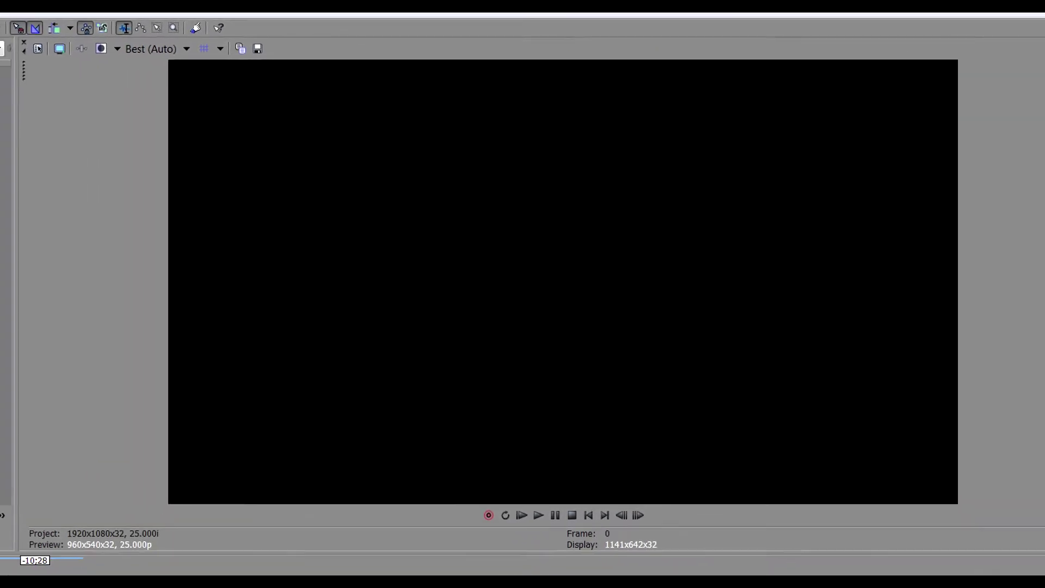
- Place MVI_5040.MOV near the timeline's start, make room to show both tracks, and delete the audio track
drag(34, 93, 128, 528)
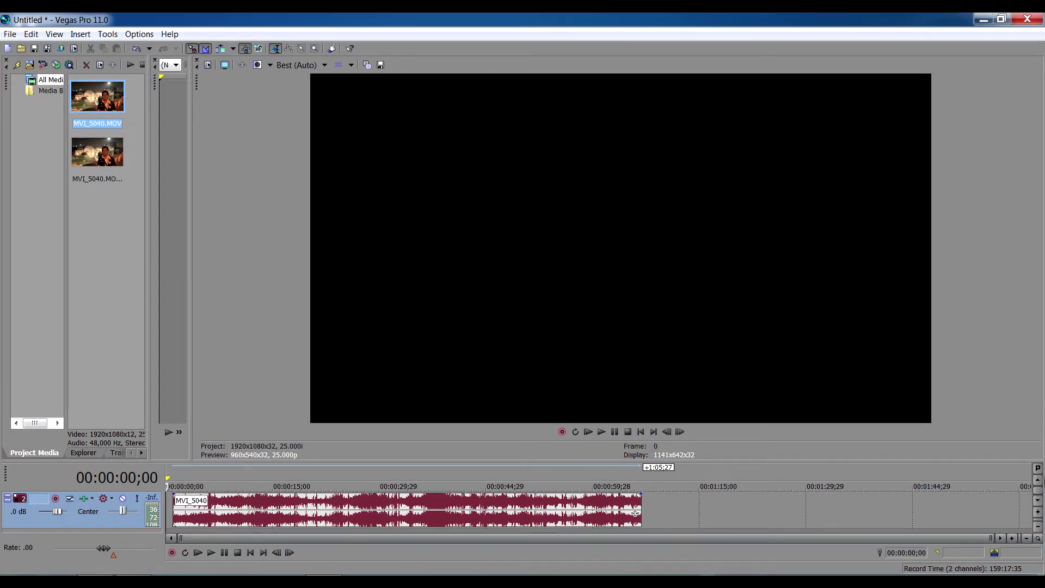
click(1037, 479)
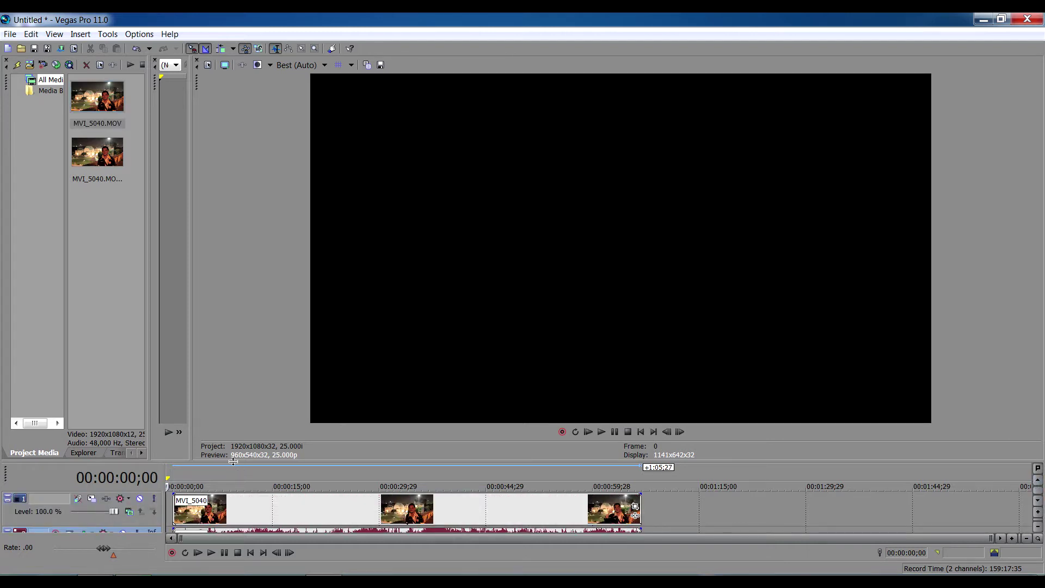
drag(233, 462, 263, 392)
right_click(131, 489)
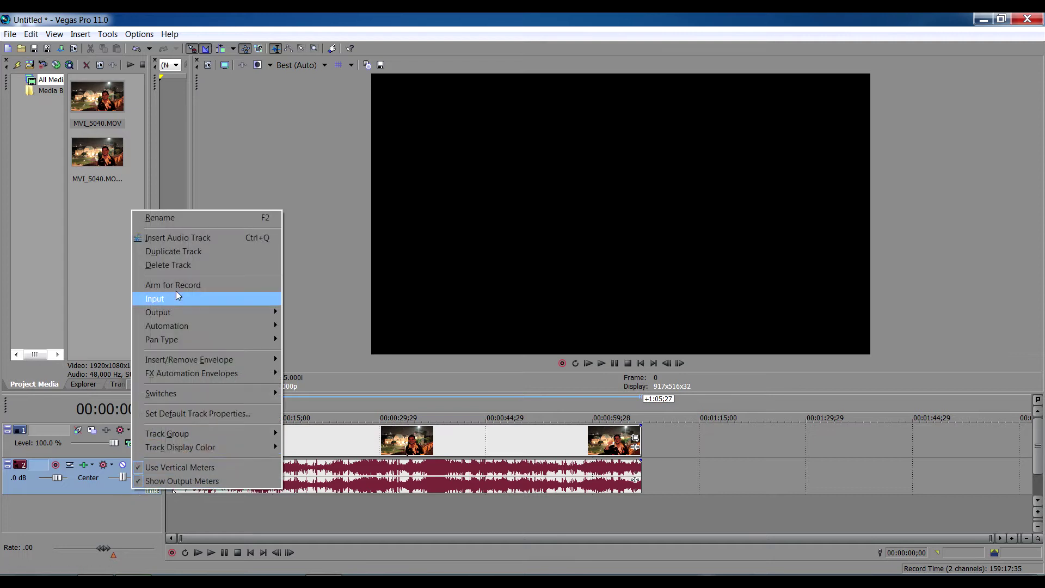
click(175, 265)
- Trim about 25 seconds off the clip's beginning and move it to the timeline start, checking its frames
drag(174, 438, 355, 439)
drag(471, 444, 261, 438)
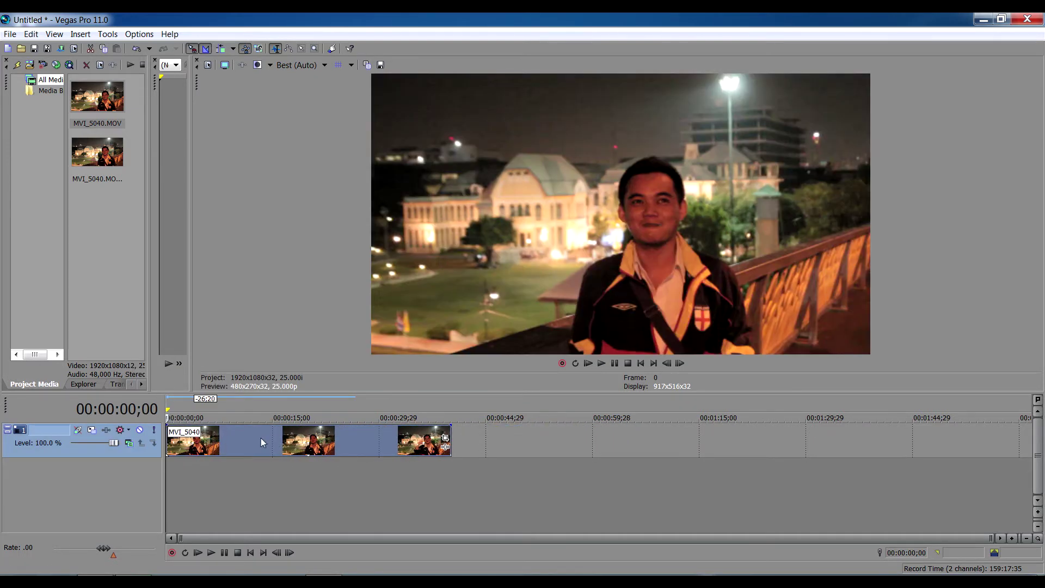
click(189, 473)
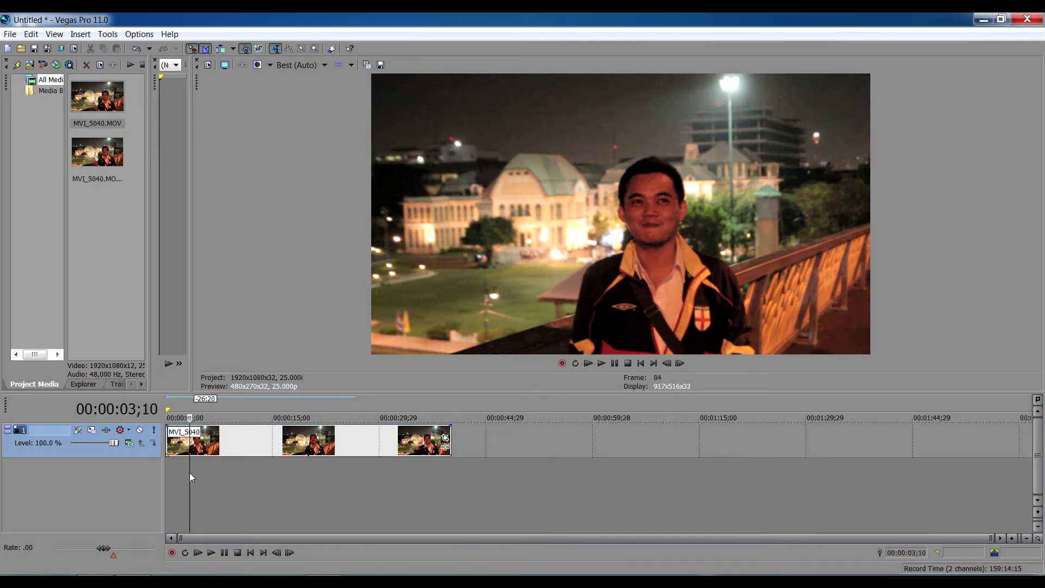
drag(189, 473, 274, 475)
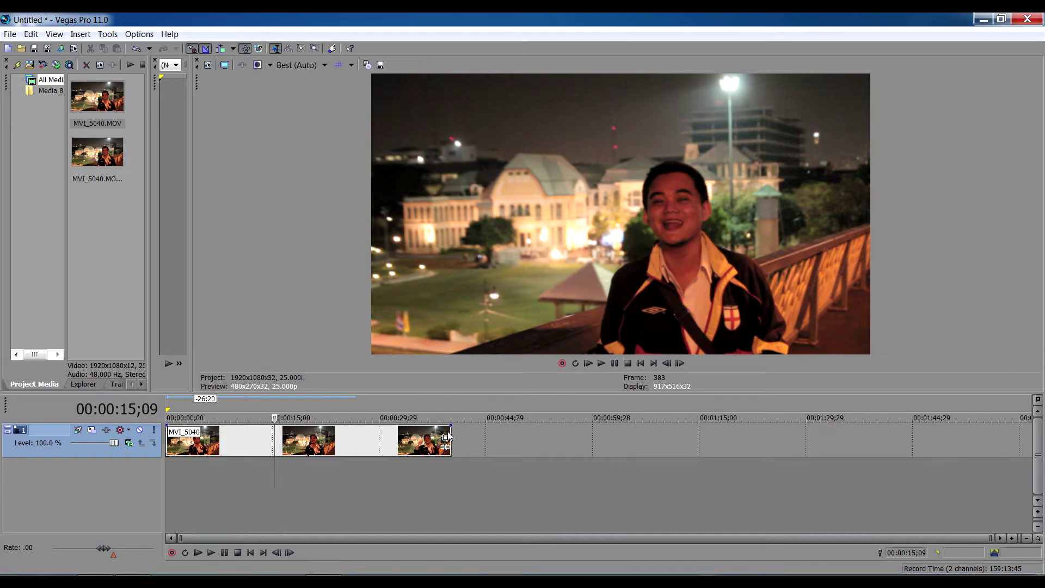
- Trim the clip's end so that it finishes at the 10-second mark
drag(450, 436, 220, 437)
scroll(224, 507, up, 4)
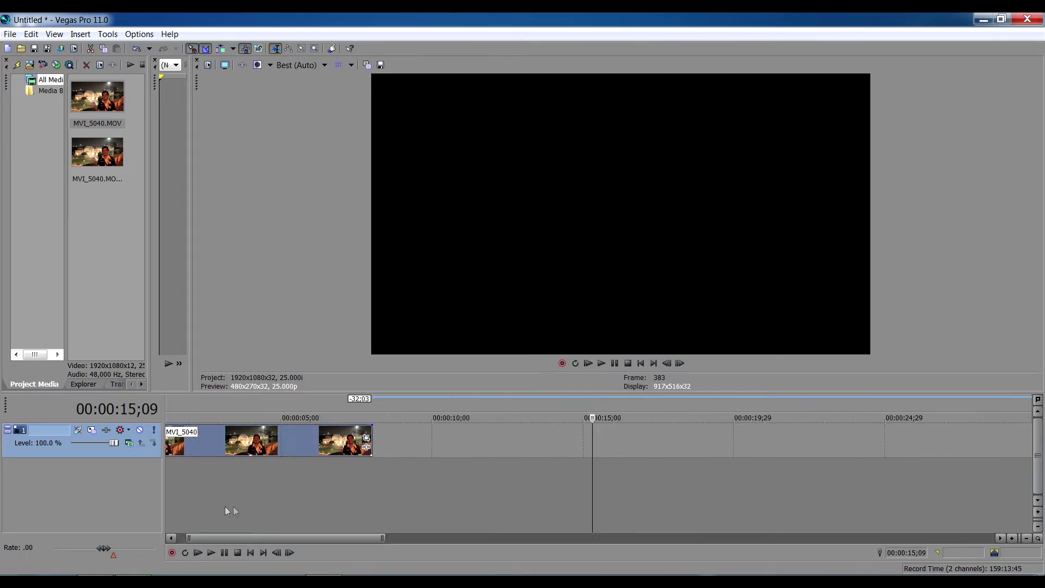
key(Home)
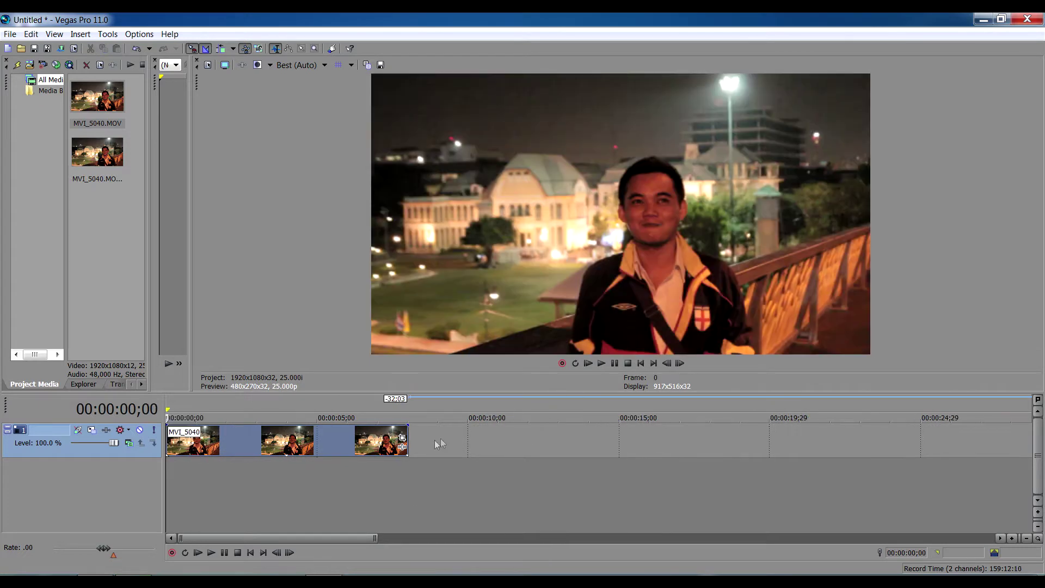
drag(408, 436, 469, 436)
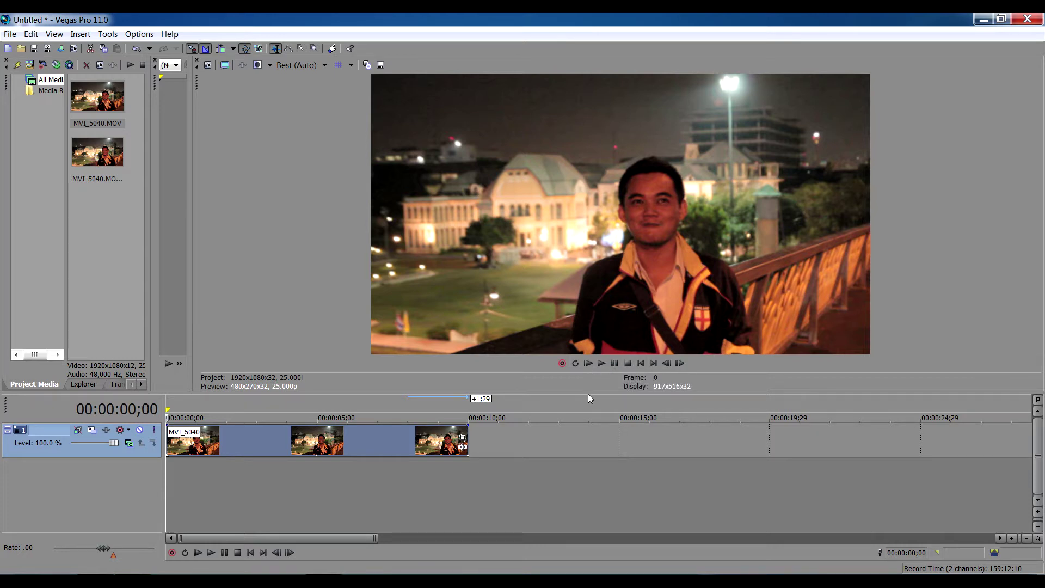
- Enlarge the video preview and play the trimmed clip to inspect its noise
drag(588, 393, 599, 458)
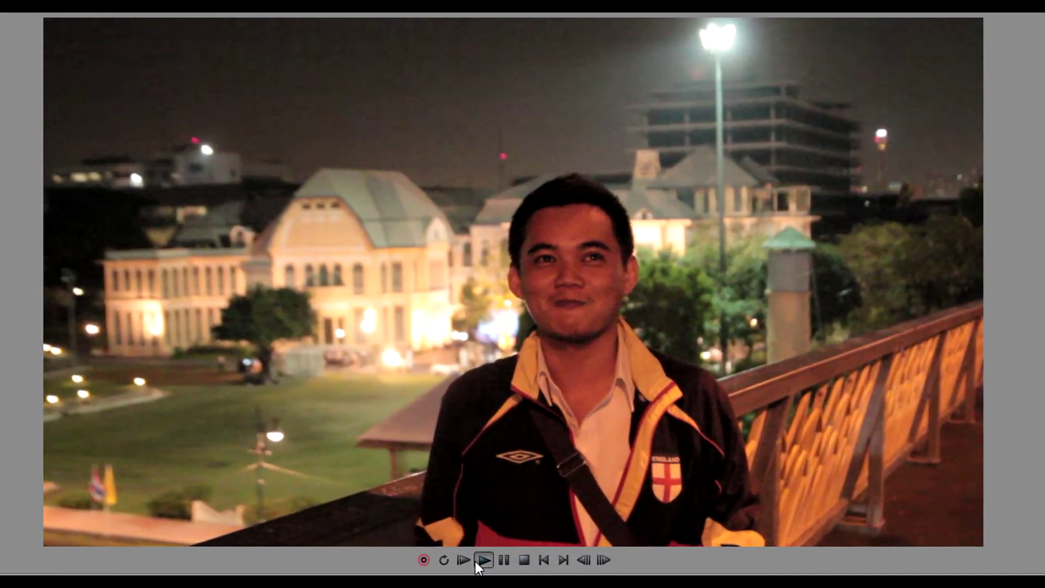
click(476, 561)
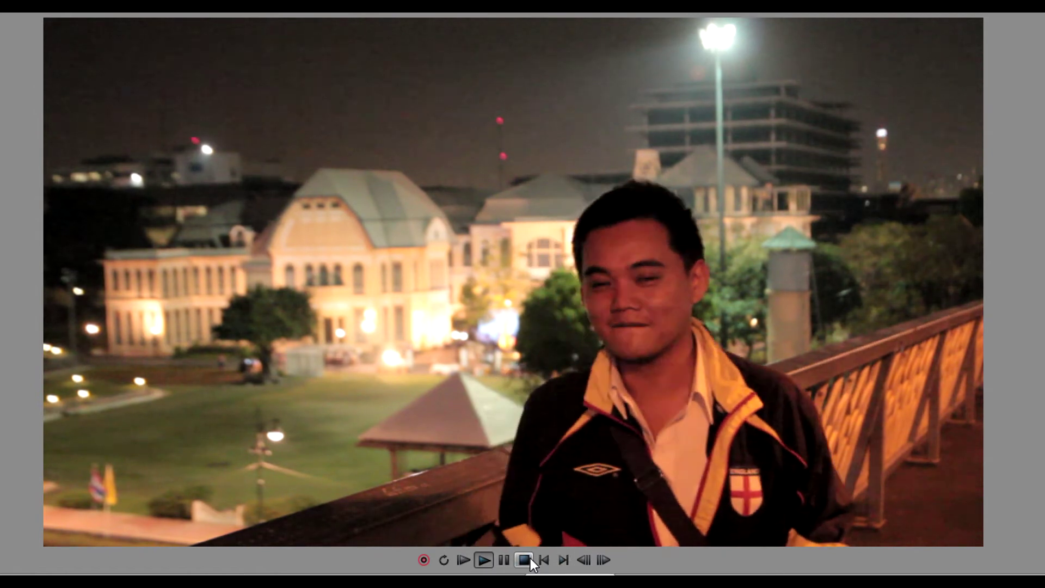
click(531, 557)
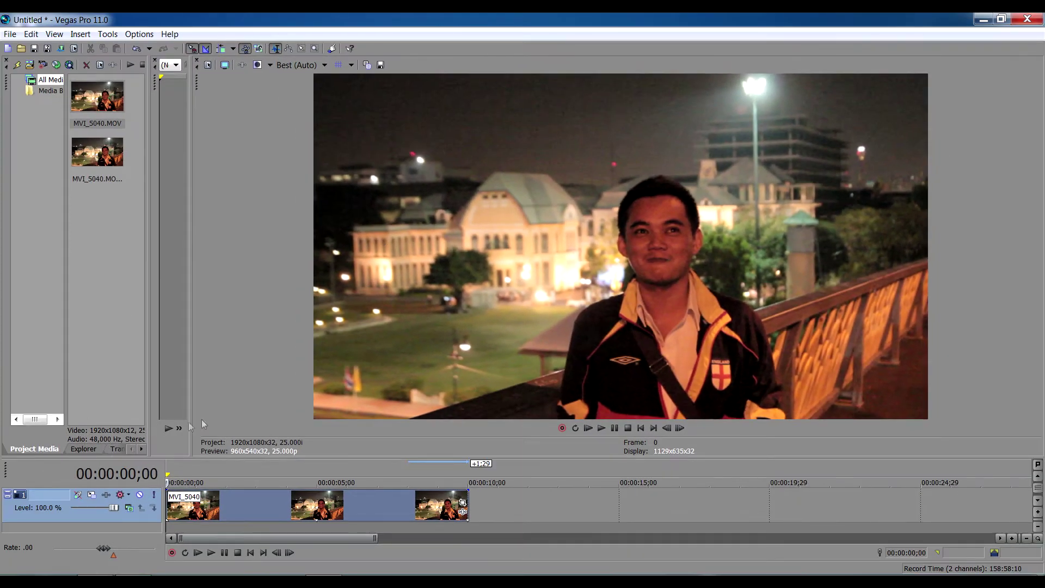
- Widen the docked media area and show the list of Video FX plug-ins
drag(191, 409, 147, 395)
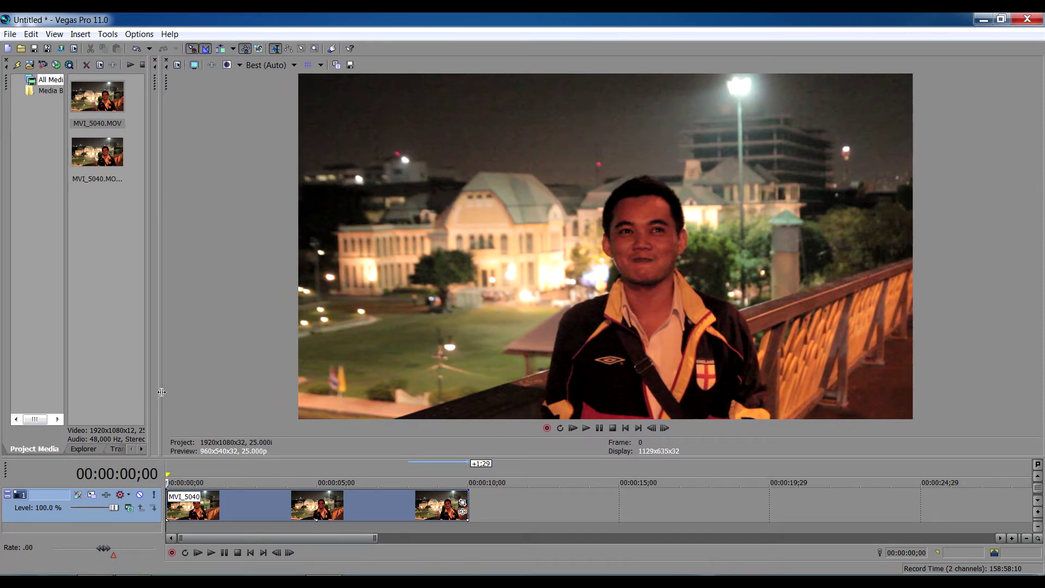
drag(161, 392, 213, 390)
drag(149, 360, 219, 365)
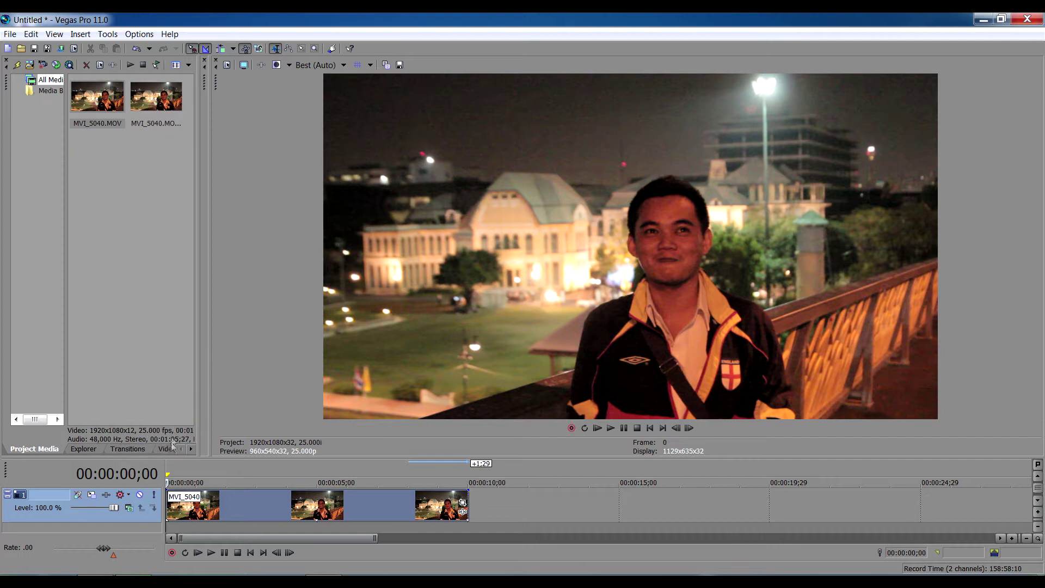
click(191, 449)
click(129, 449)
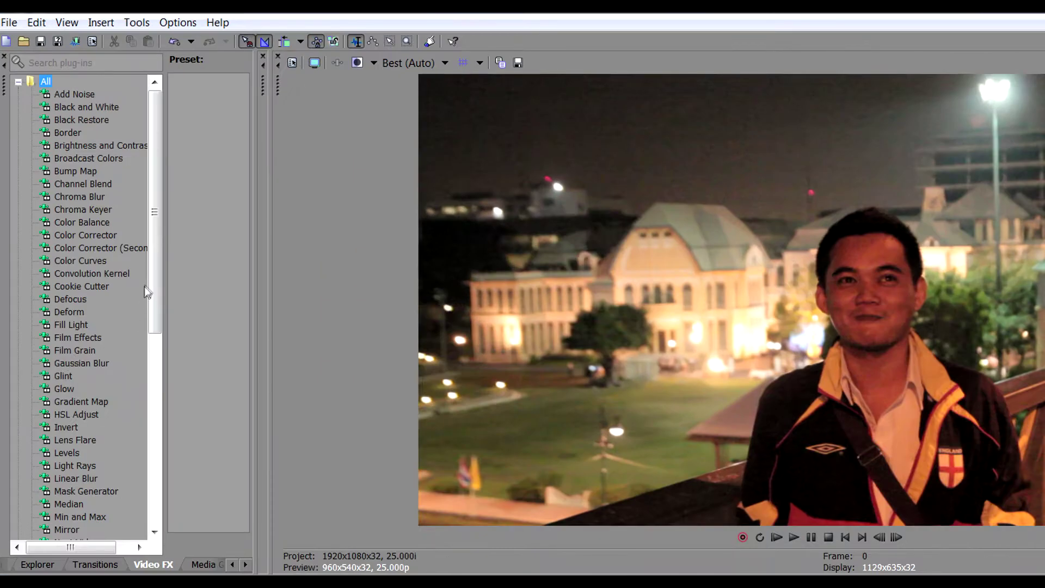
- Apply the Neat Video effect with its (Default) preset to the MVI_5040 clip
drag(159, 286, 89, 378)
click(83, 391)
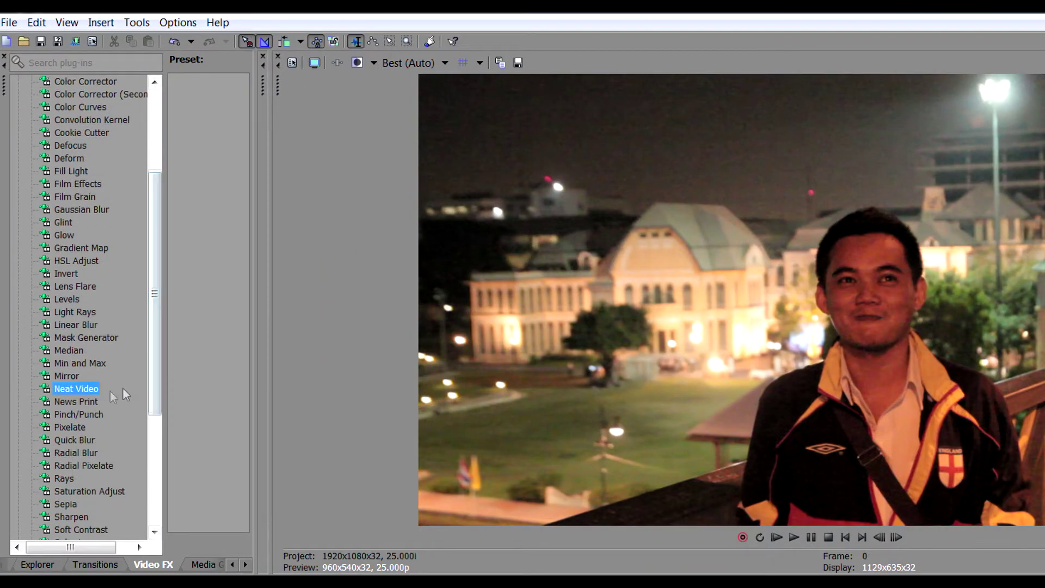
drag(217, 128, 285, 188)
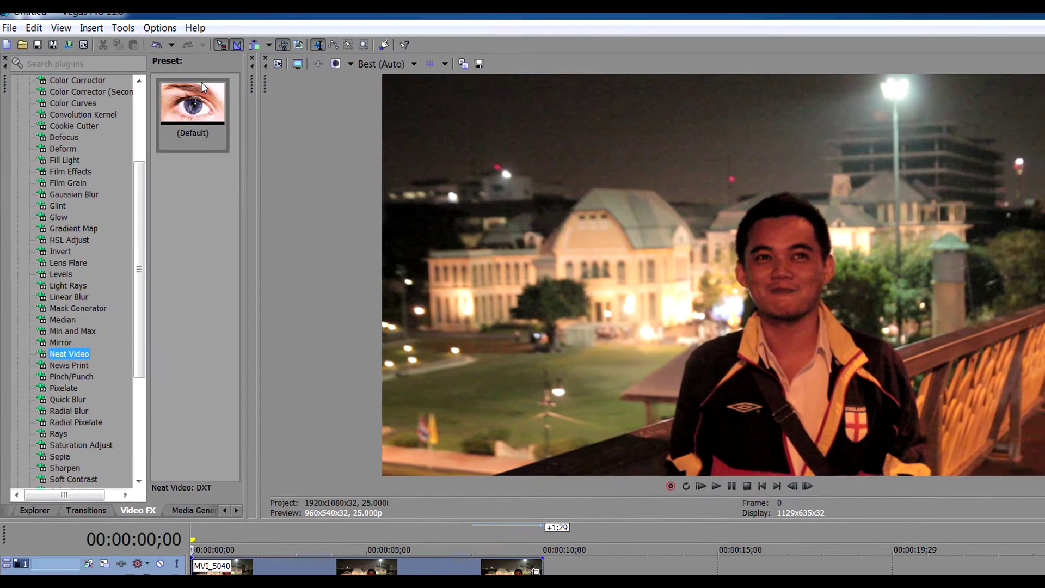
click(205, 118)
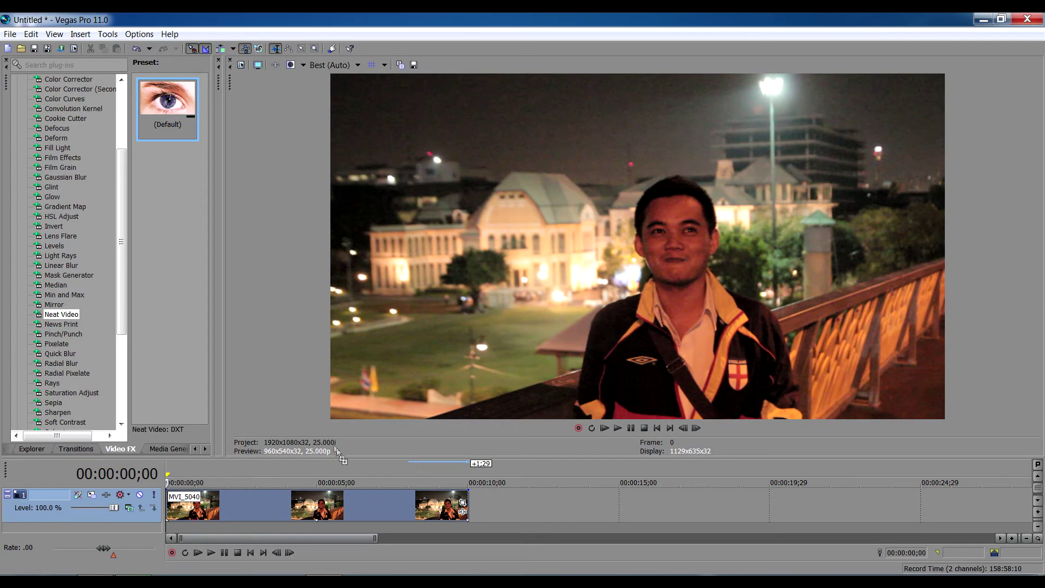
drag(357, 504, 358, 505)
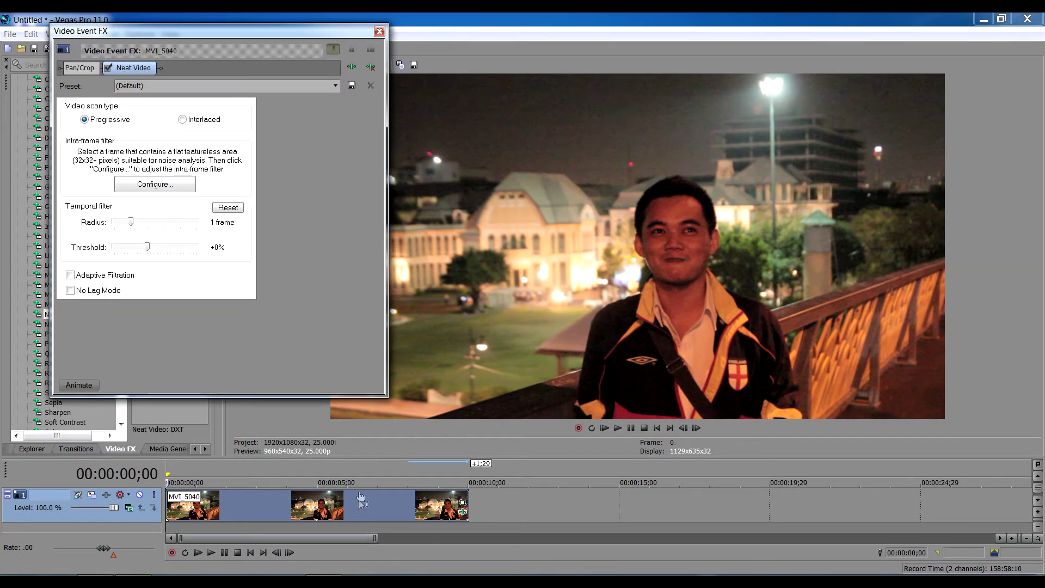
- Narrow the Video Event FX window and open Neat Video's configuration for noise profiling
drag(388, 211, 297, 210)
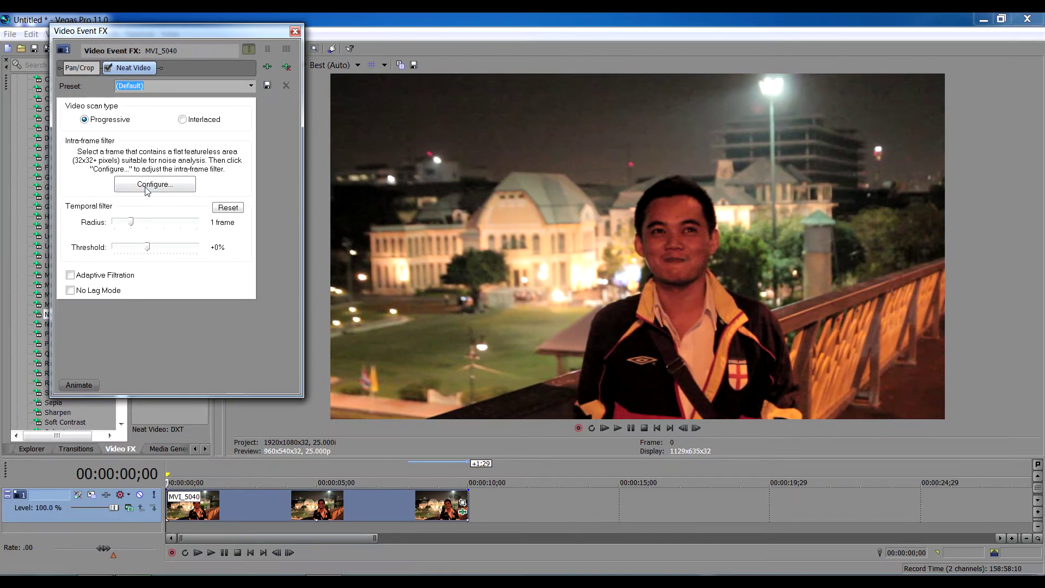
click(147, 188)
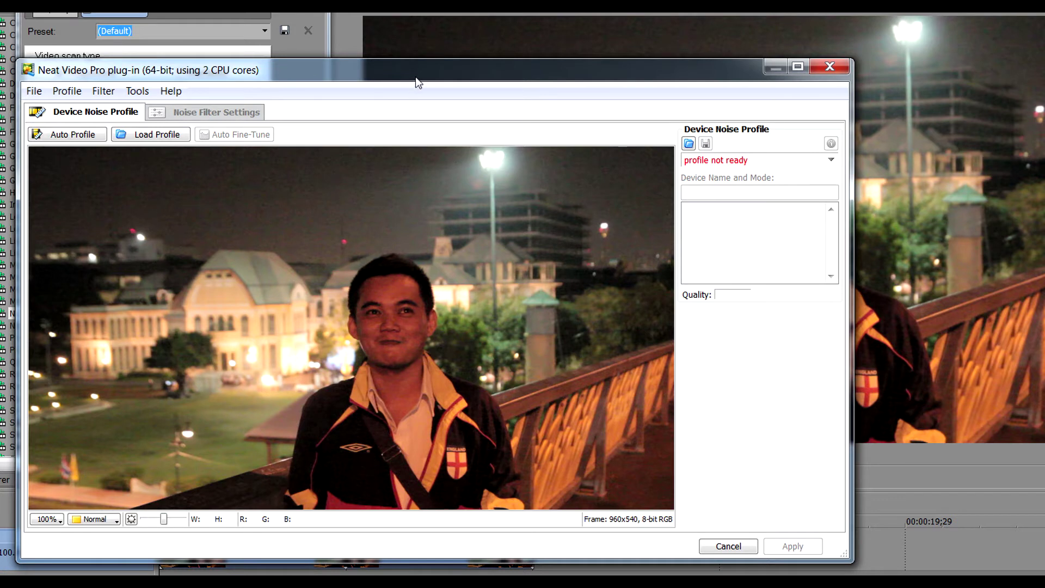
drag(418, 68, 420, 33)
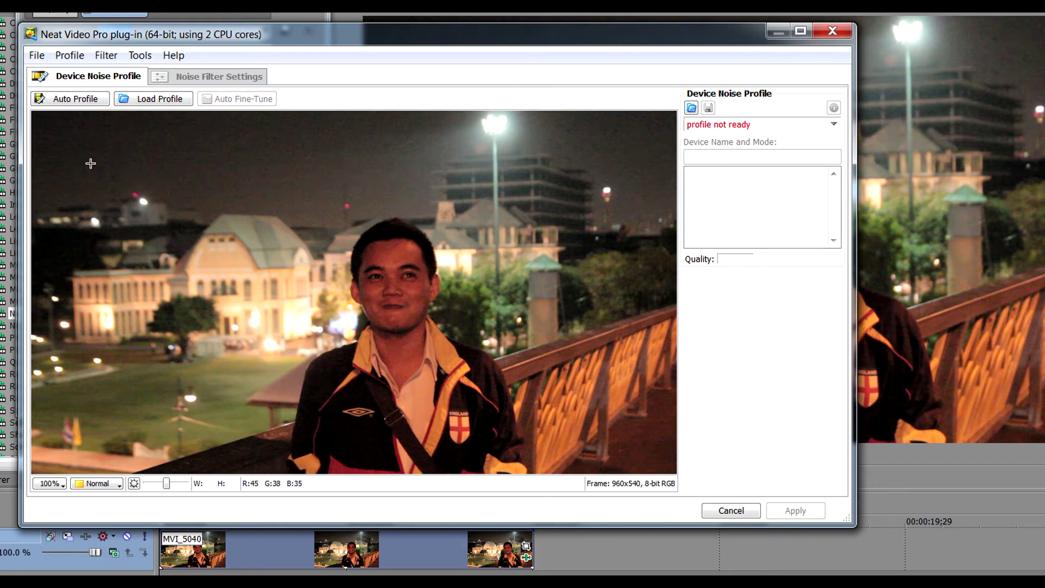
- Mark a 256 x 256 noise sample area and position it around the man's head
drag(56, 124, 233, 299)
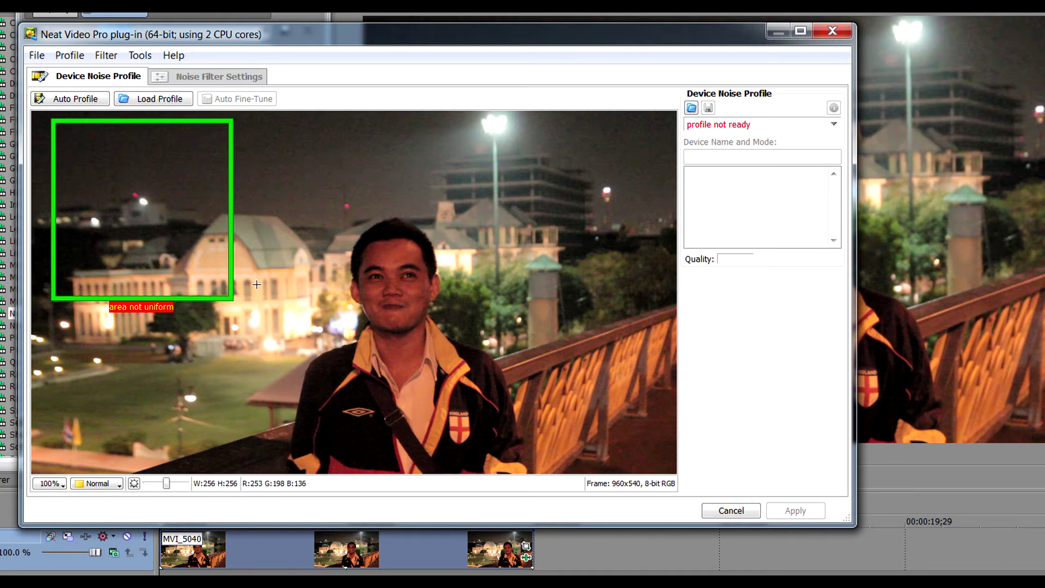
click(273, 318)
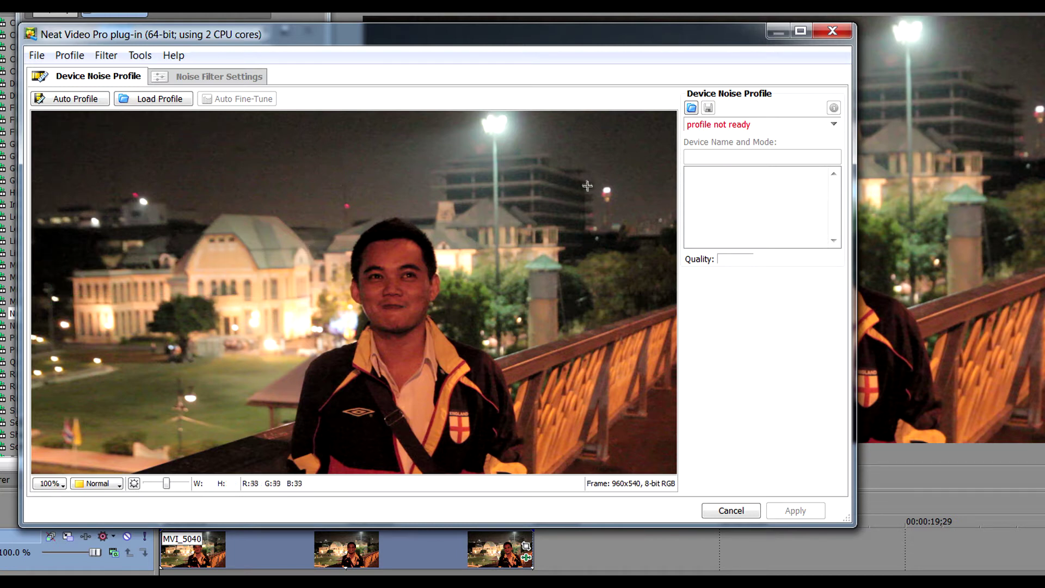
drag(522, 155, 665, 368)
drag(583, 272, 111, 238)
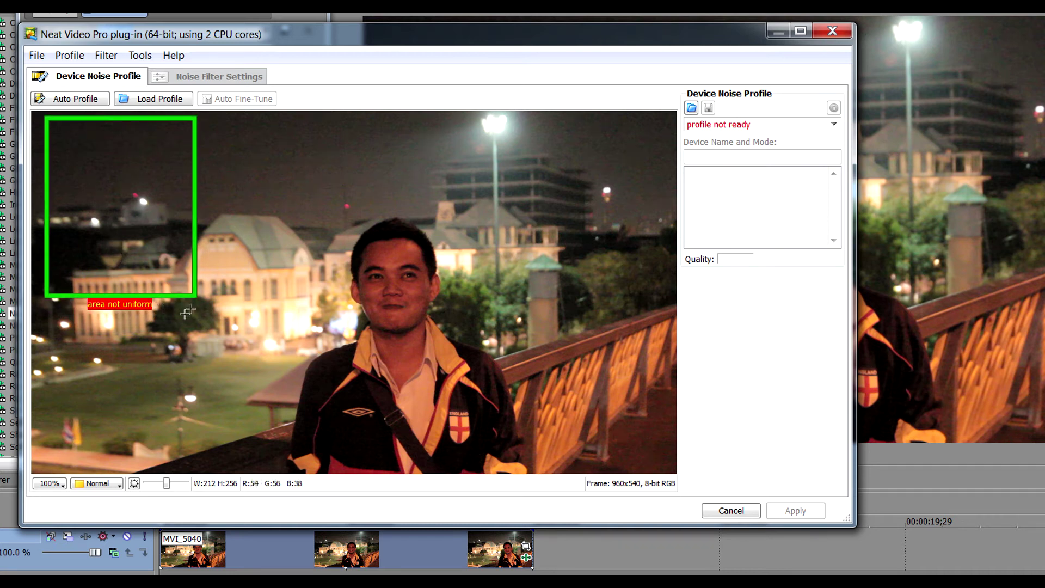
drag(194, 296, 225, 295)
drag(182, 249, 430, 300)
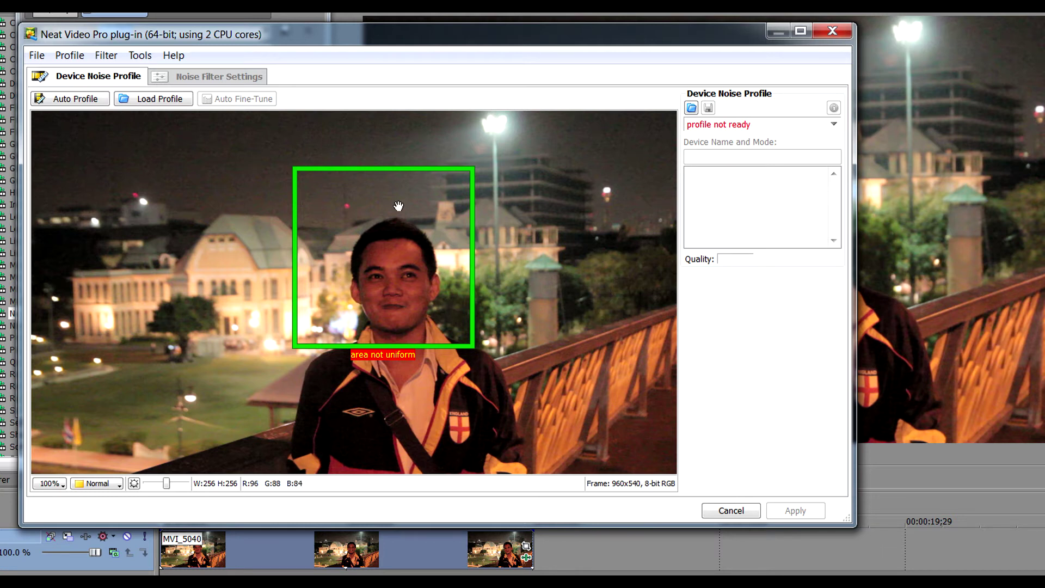
- Build an automatic noise profile for the clip, widen the plug-in window and apply the noise reduction
click(77, 102)
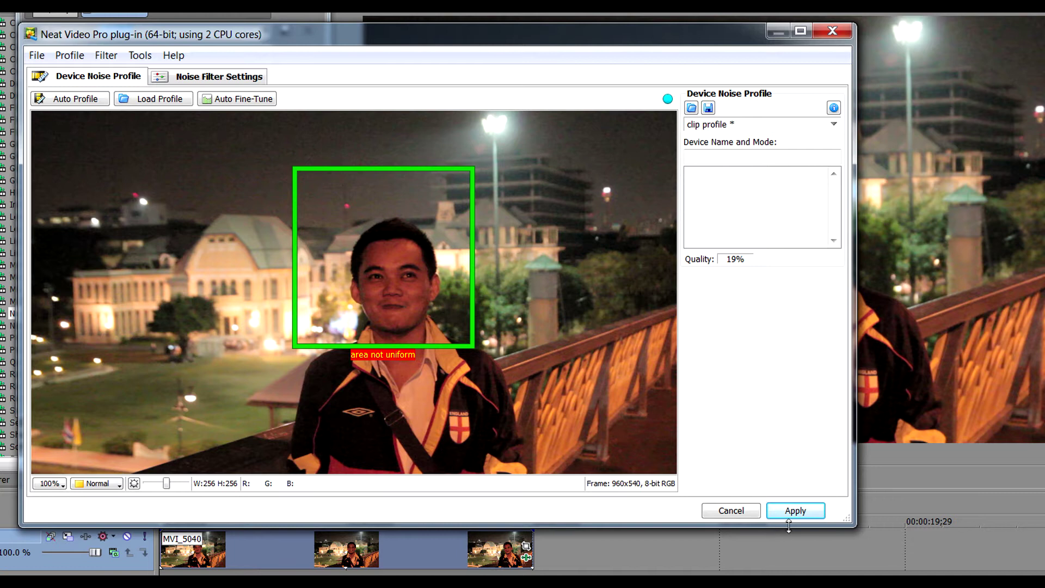
drag(850, 457, 931, 460)
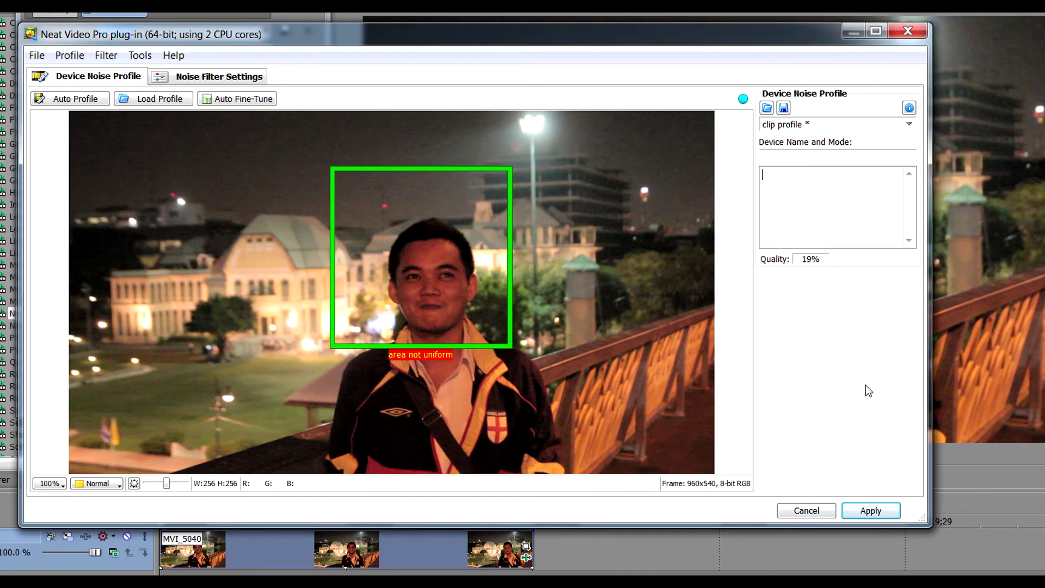
click(868, 510)
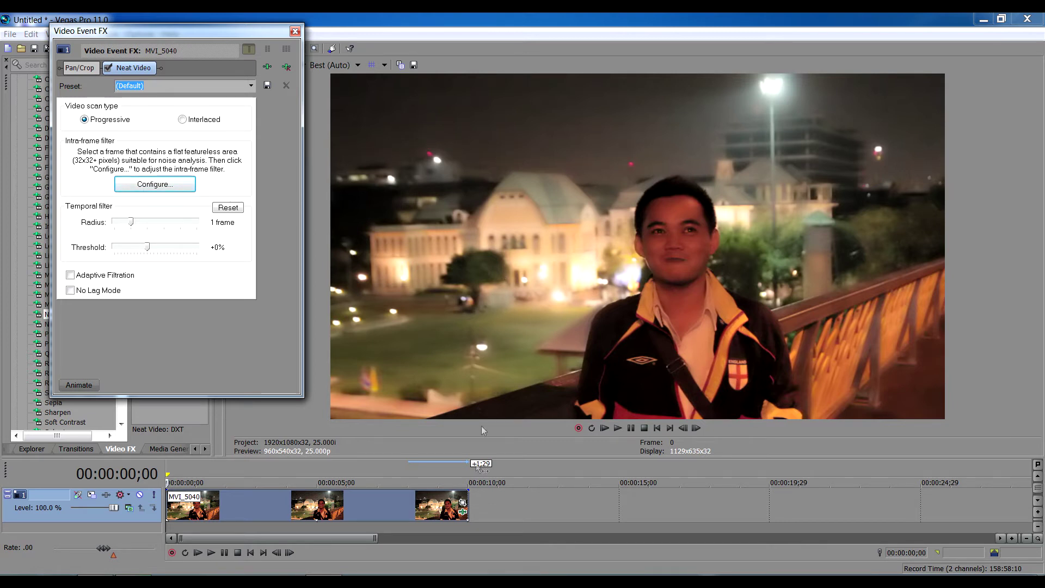
- Play back the noise-reduced clip in the preview, stop playback and close the Video Event FX window
click(619, 428)
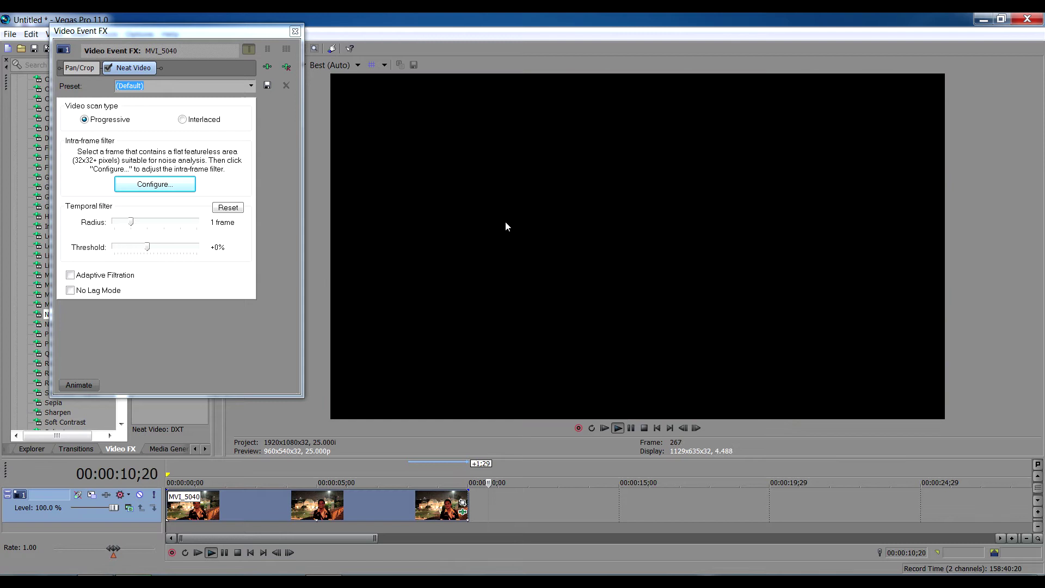
click(643, 430)
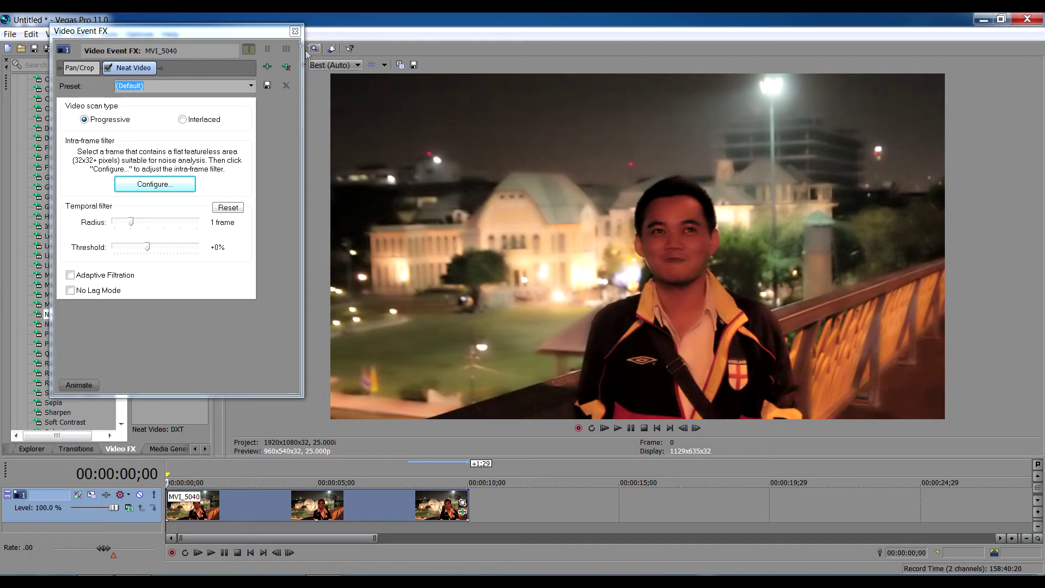
click(294, 31)
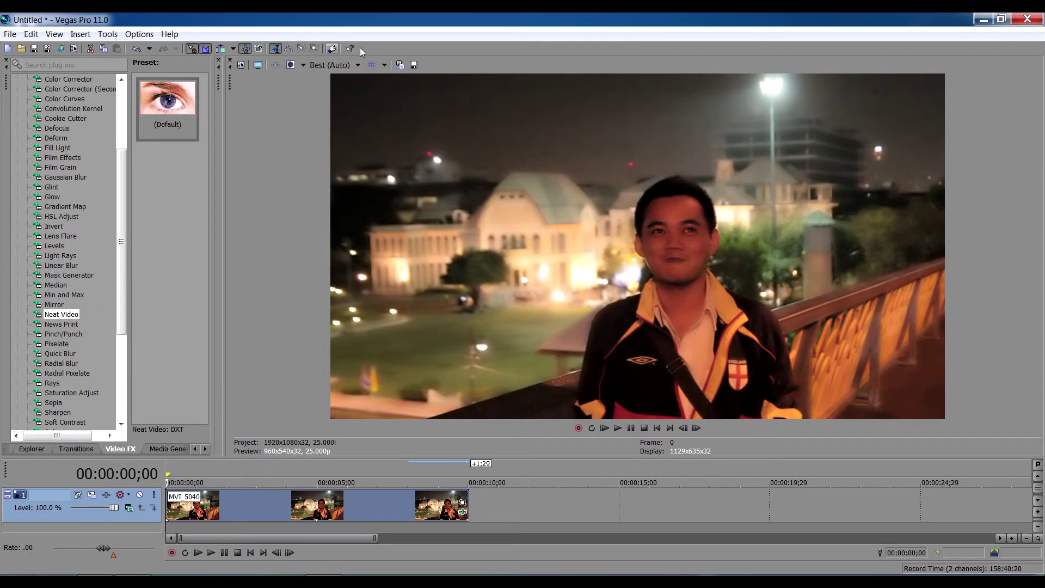
- Extend the FX Bypassed split-screen view to the whole preview frame and toggle it to compare the original and filtered images
click(292, 66)
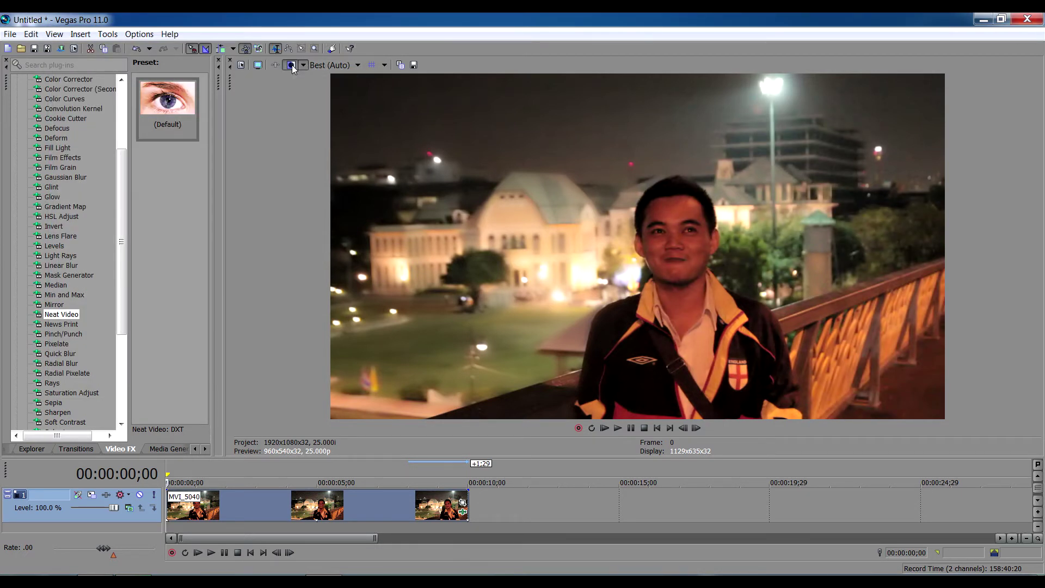
click(303, 65)
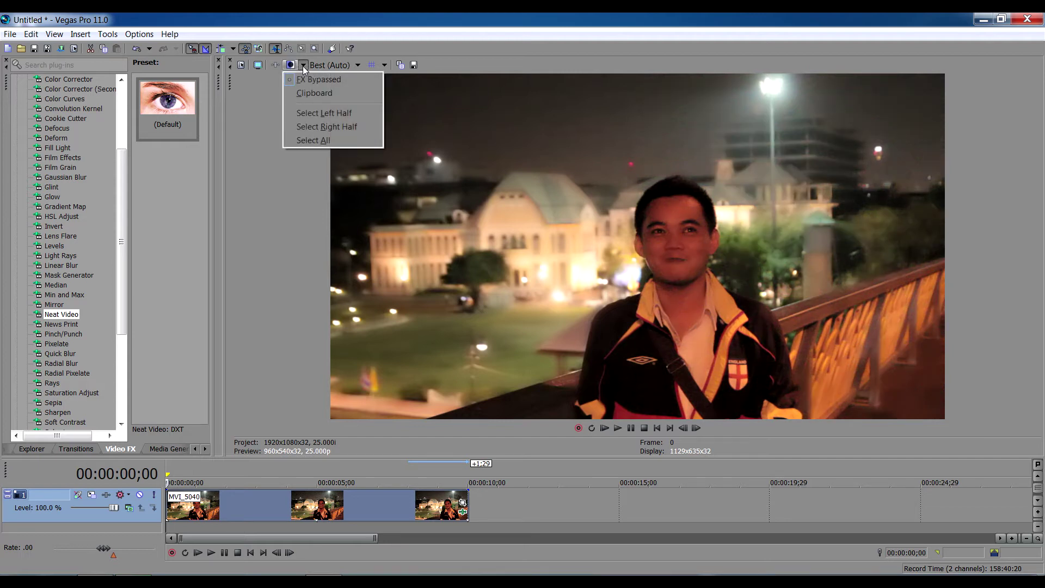
click(331, 141)
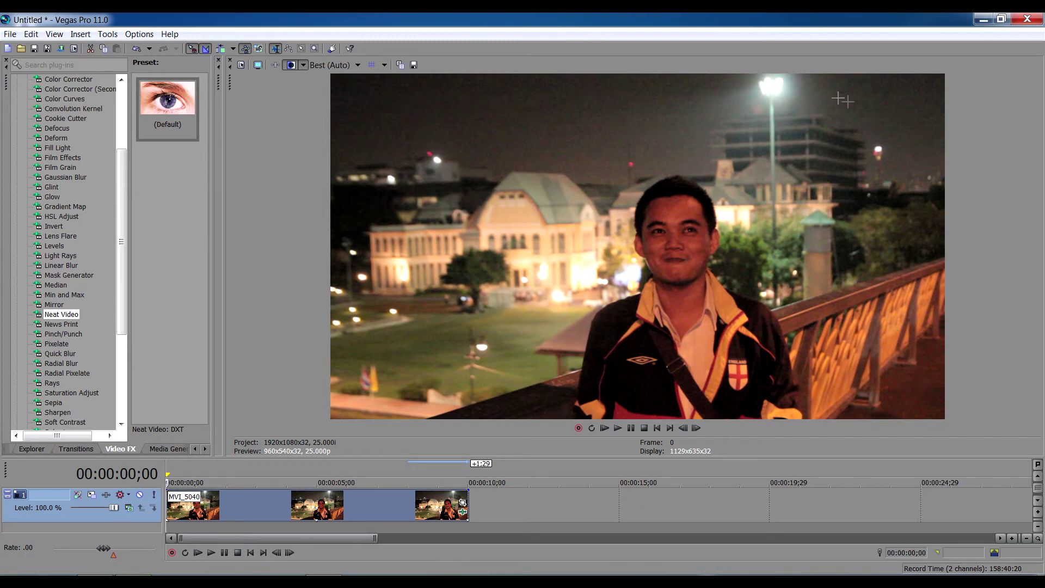
click(290, 65)
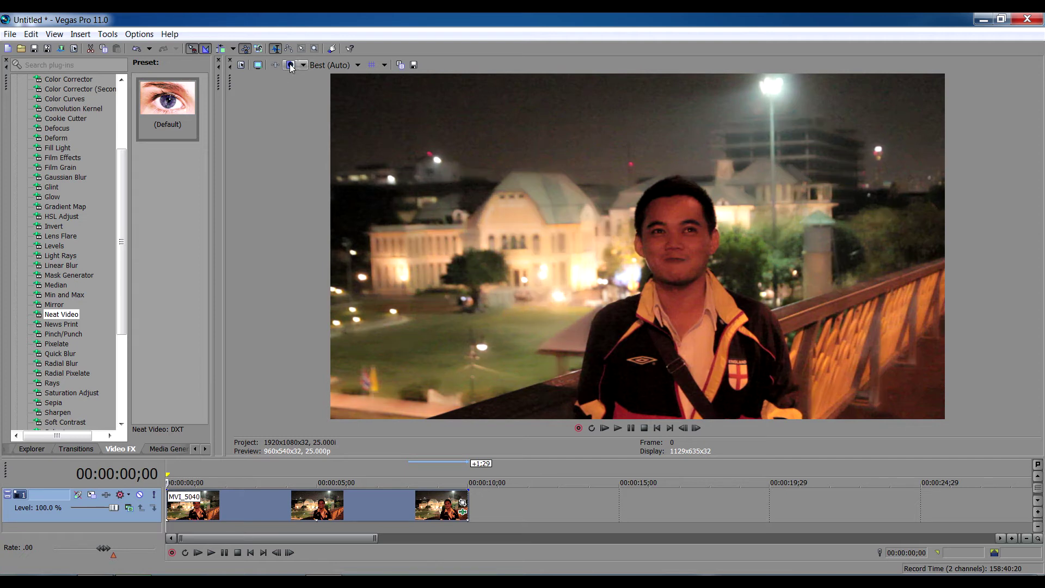
click(290, 66)
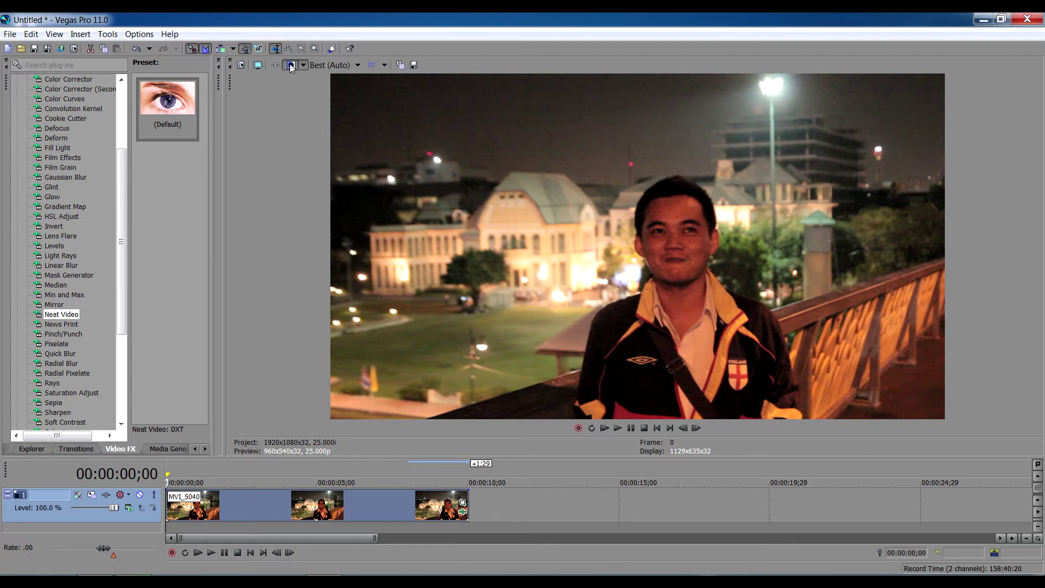
- Set the preview quality to Best (Full) and toggle the FX Bypassed split-screen comparison
click(345, 65)
mouse_move(352, 120)
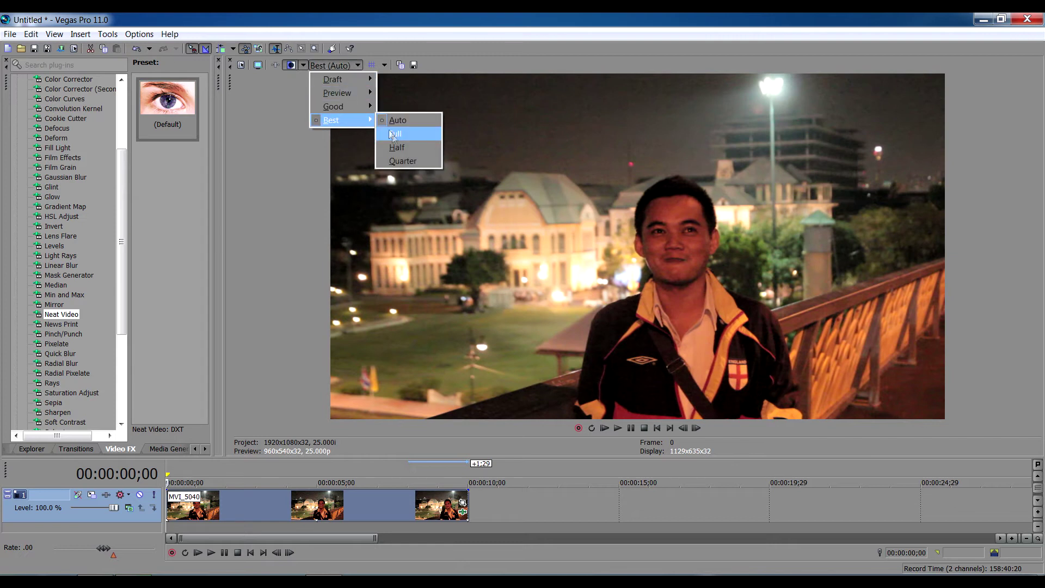
click(393, 133)
click(291, 66)
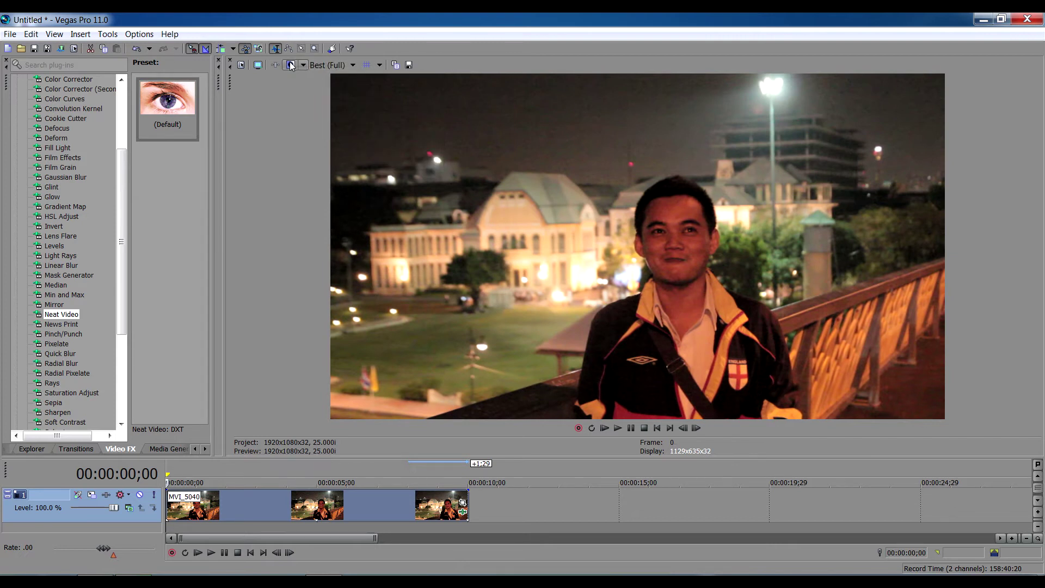